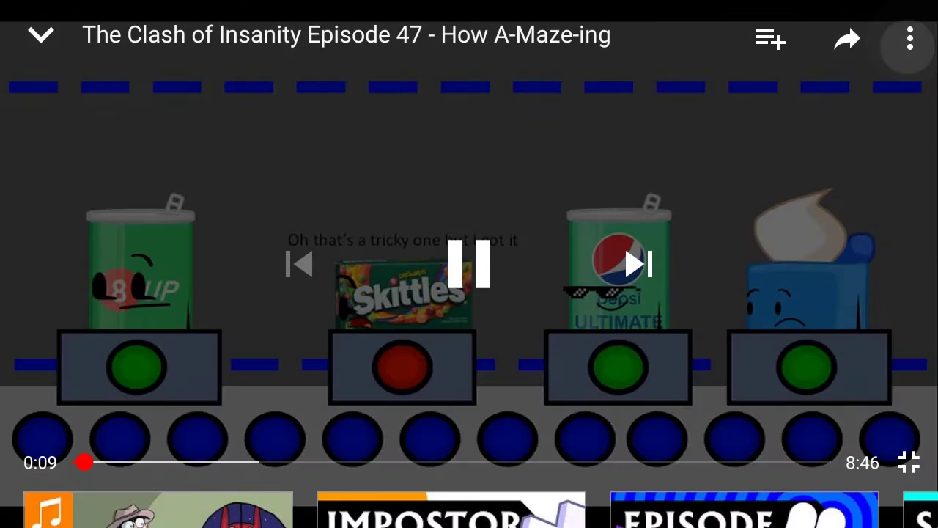
Open the episode's overflow menu and bring up its Quality setting (1080p50)
left_click(912, 37)
left_click(381, 269)
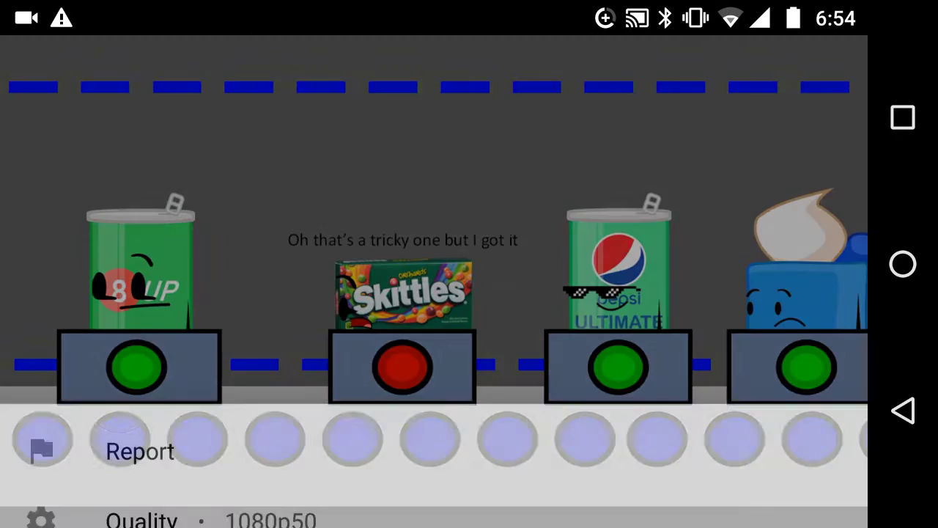